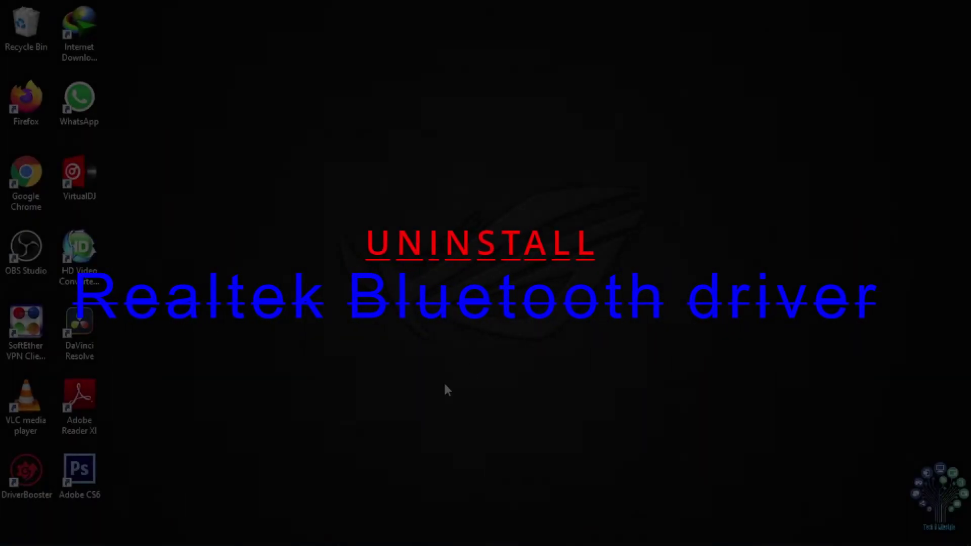
Open Device Manager from the Win+X menu and expand the Bluetooth category.
mouse_move(138, 540)
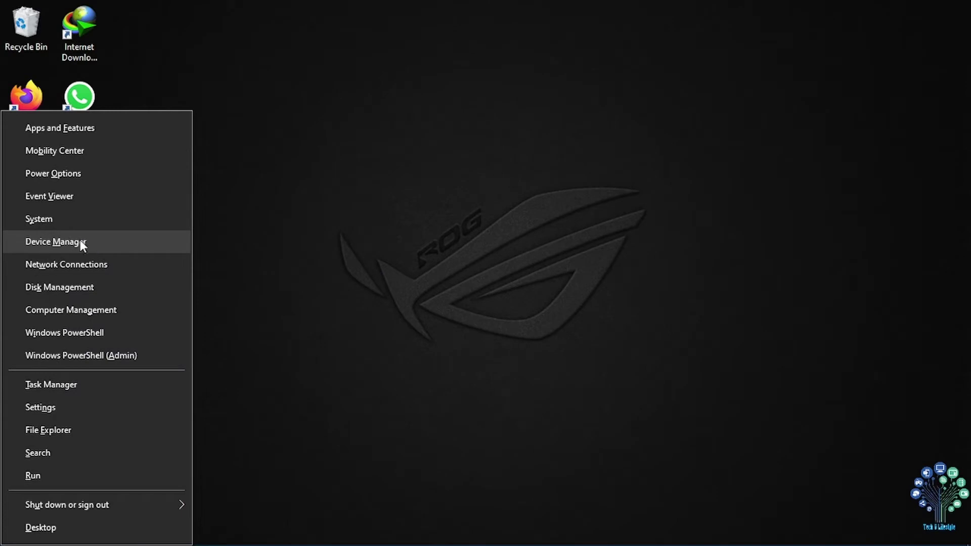
left_click(78, 241)
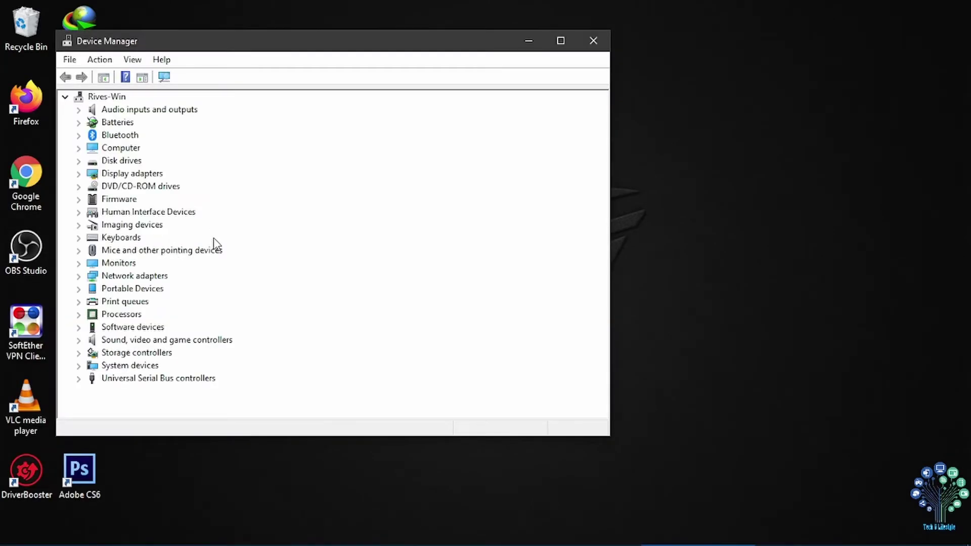
left_click(79, 135)
Review the Realtek Bluetooth Adapter's uninstall options, leaving driver deletion unchecked, and cancel.
left_click(173, 212)
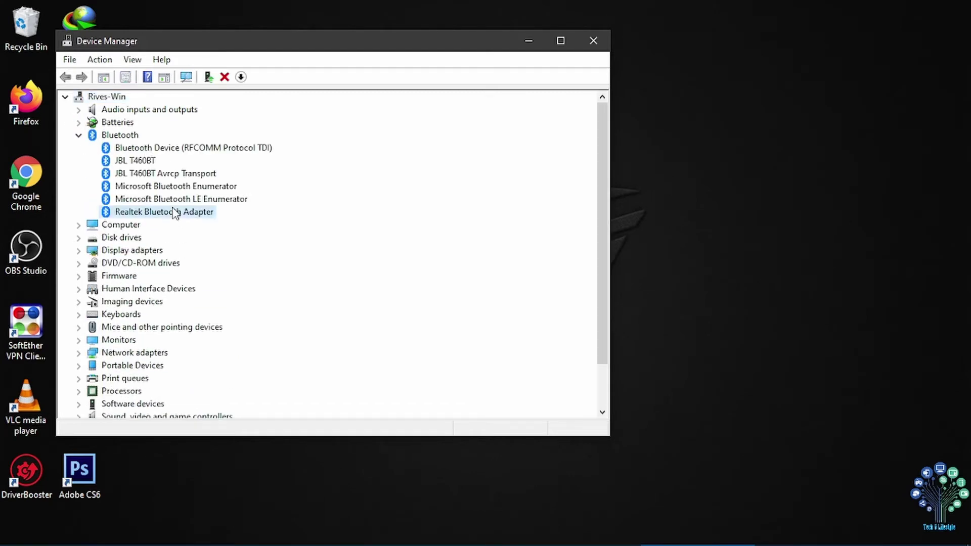
right_click(174, 212)
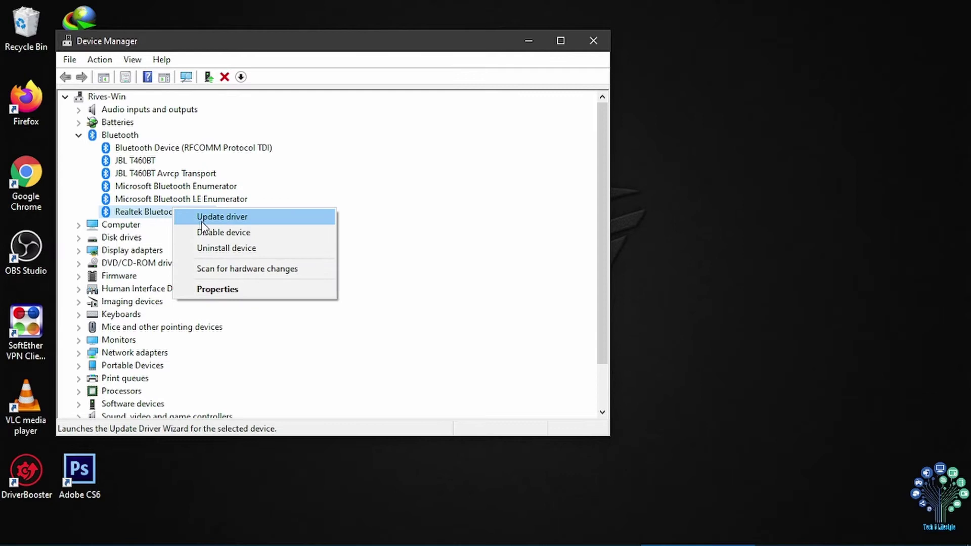
left_click(222, 247)
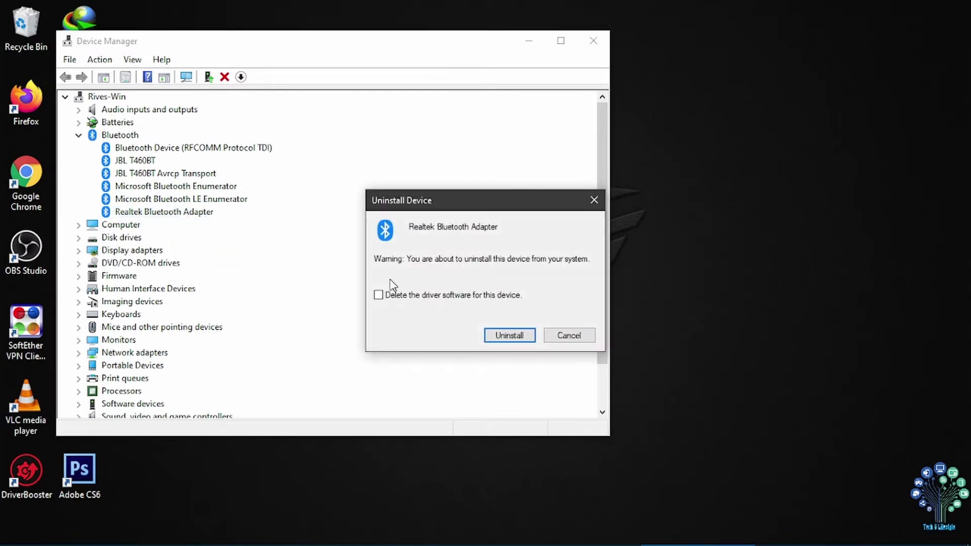
left_click(378, 295)
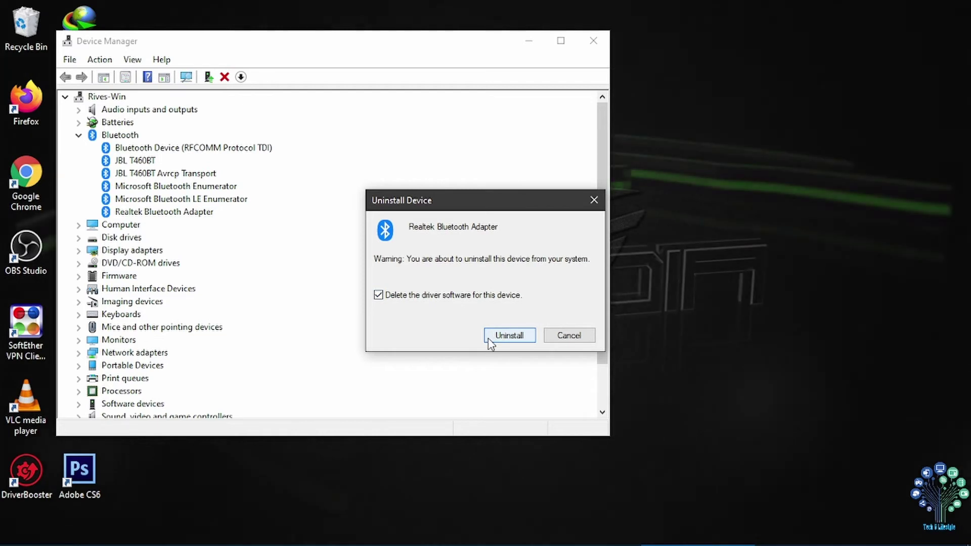
left_click(378, 294)
left_click(570, 334)
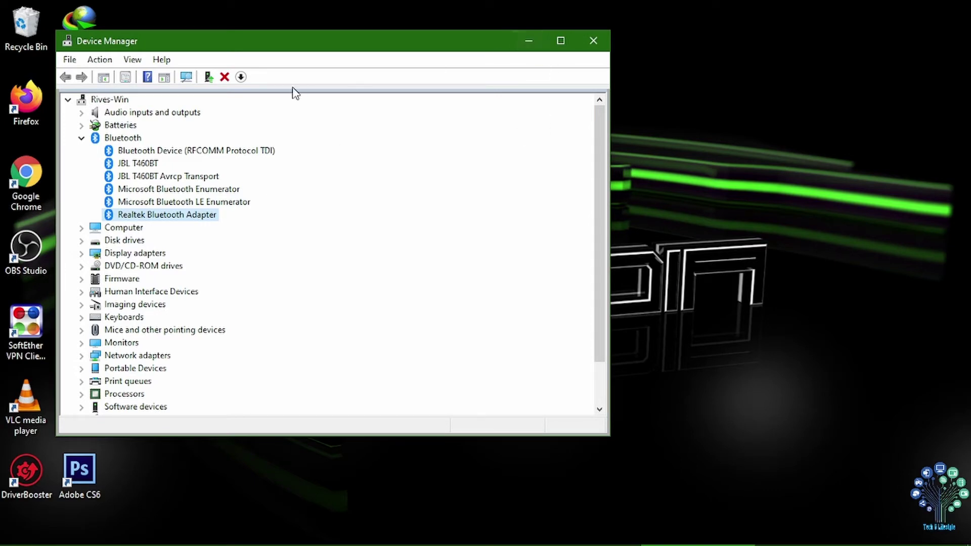
Collapse Bluetooth, check the Action menu without choosing anything, and minimize Device Manager.
left_click(81, 139)
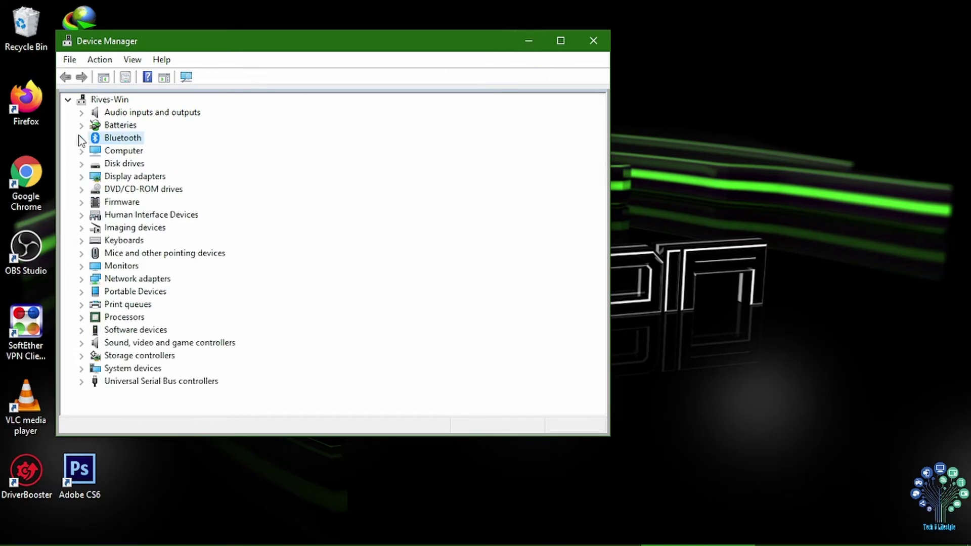
left_click(100, 61)
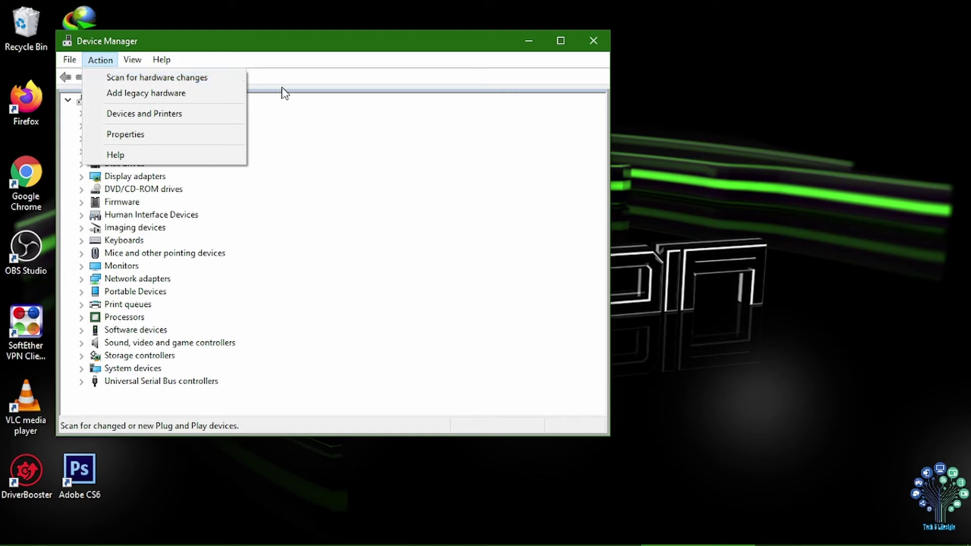
left_click(323, 106)
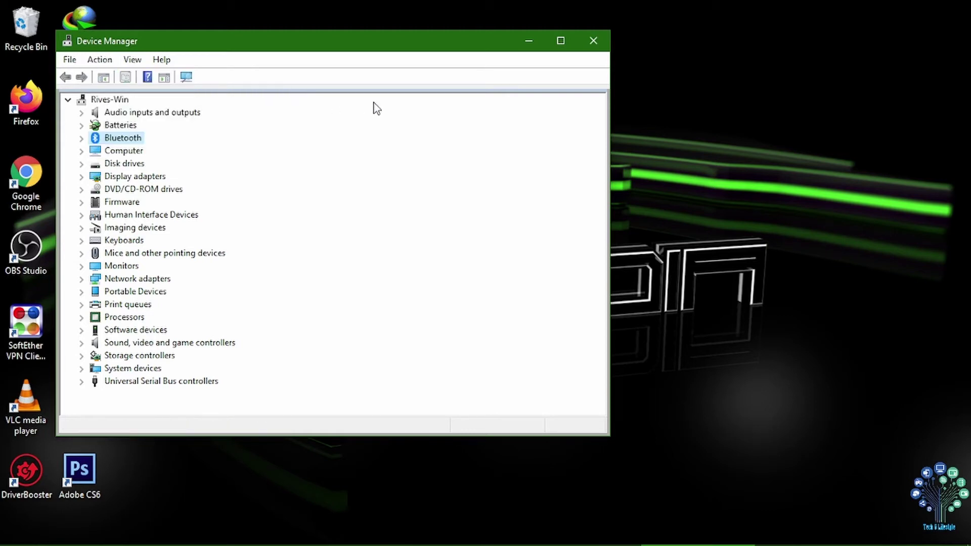
left_click(529, 40)
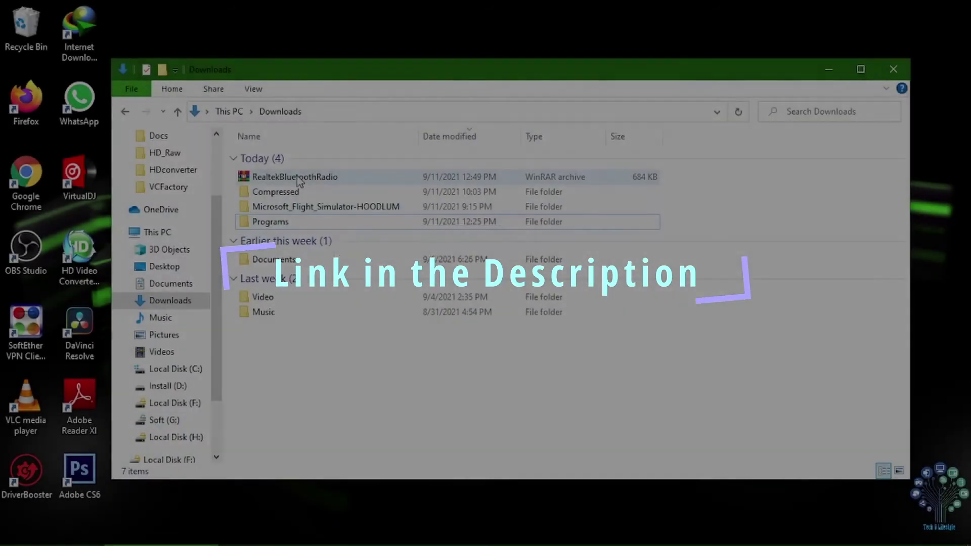
Extract the RealtekBluetoothRadio archive to a RealtekBluetoothRadio\ folder and select the new folder.
left_click(344, 177)
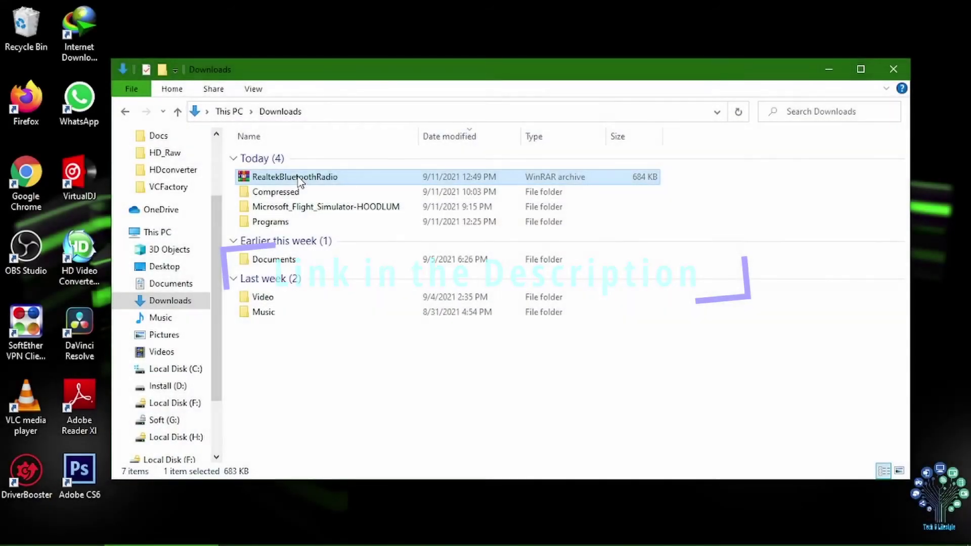
right_click(309, 177)
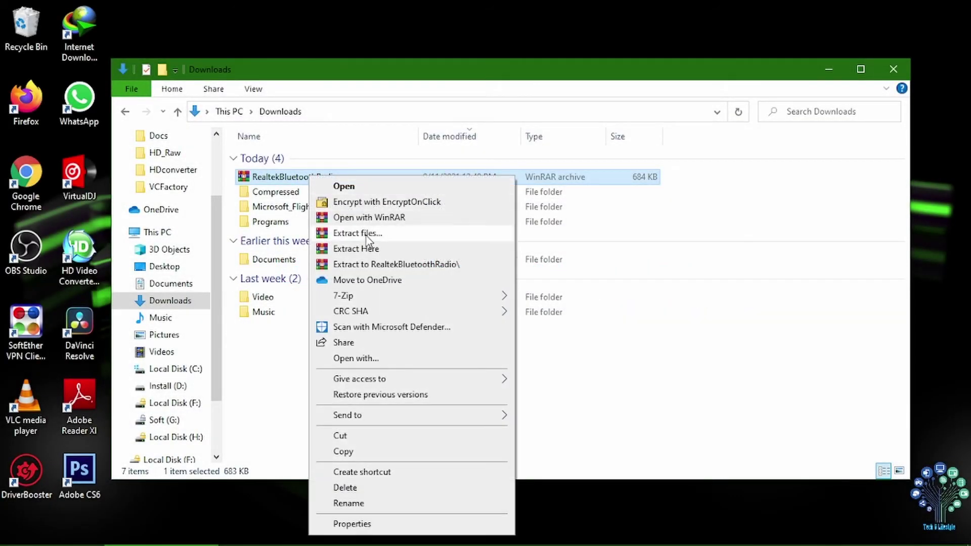
left_click(449, 266)
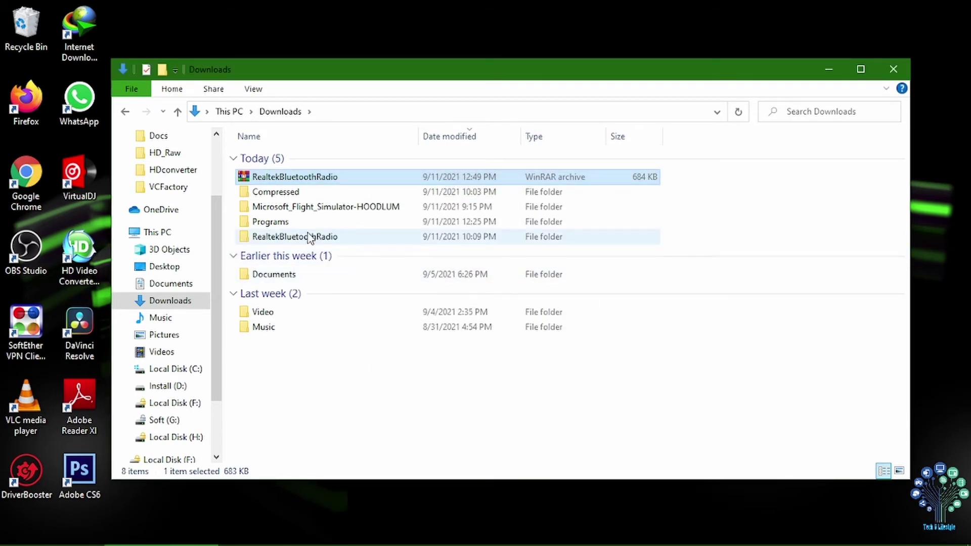
left_click(311, 237)
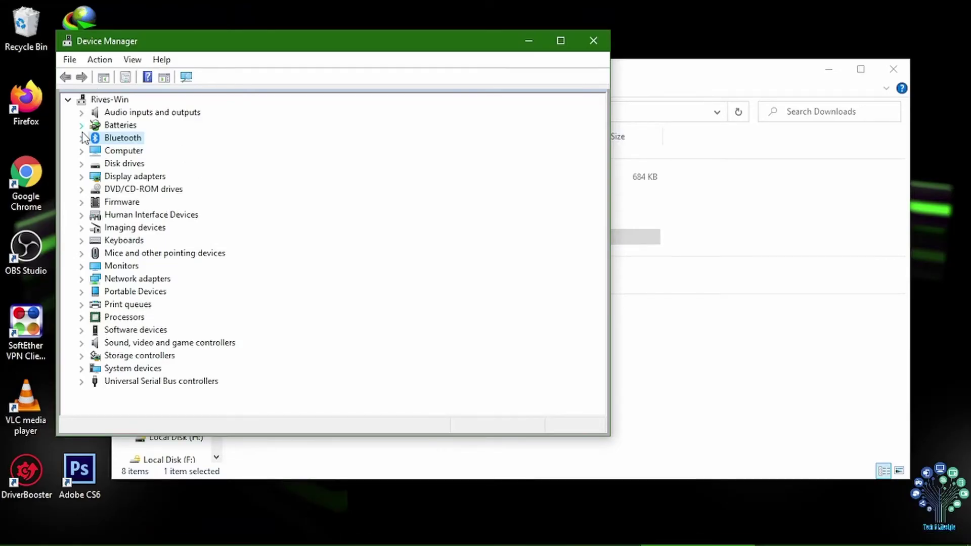
Start a manual driver update for the Realtek Bluetooth Adapter by browsing the computer.
left_click(81, 138)
right_click(159, 217)
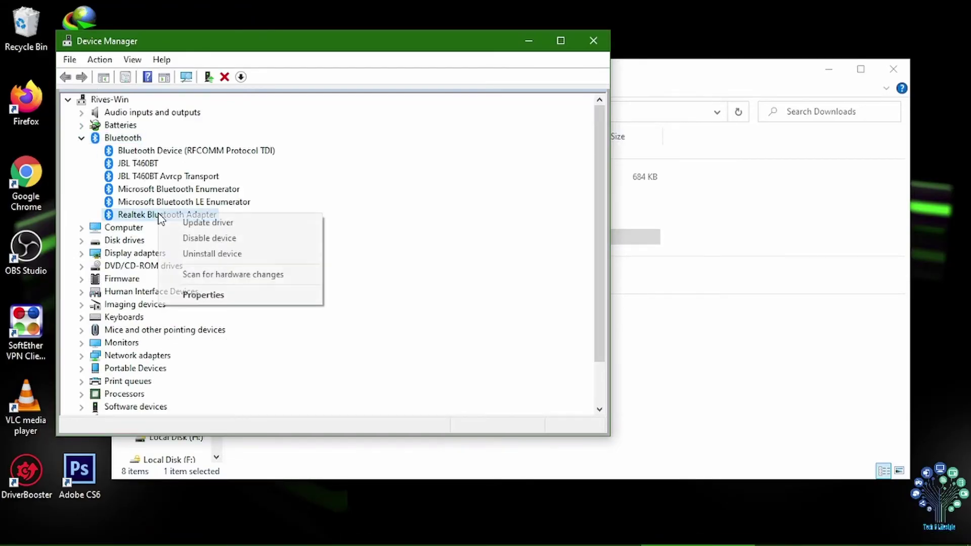
left_click(225, 220)
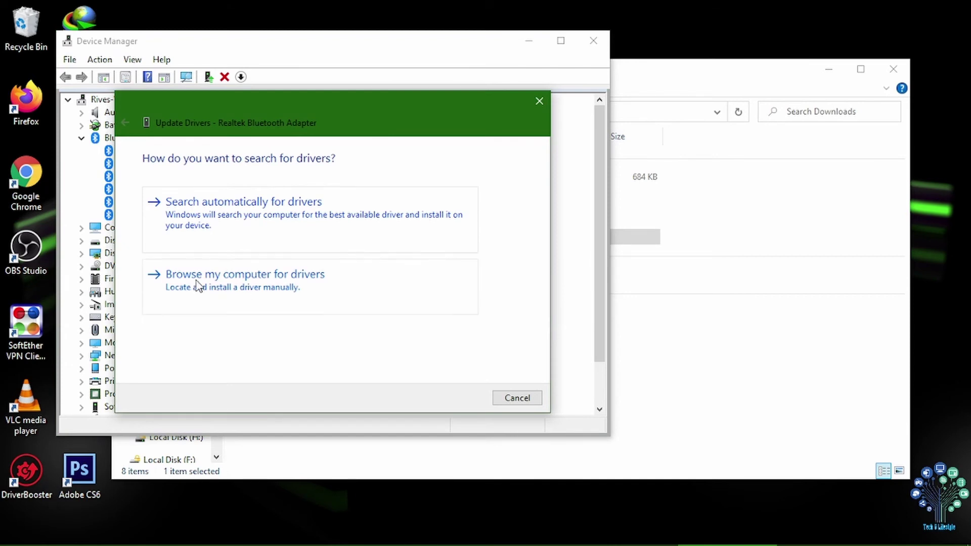
left_click(251, 283)
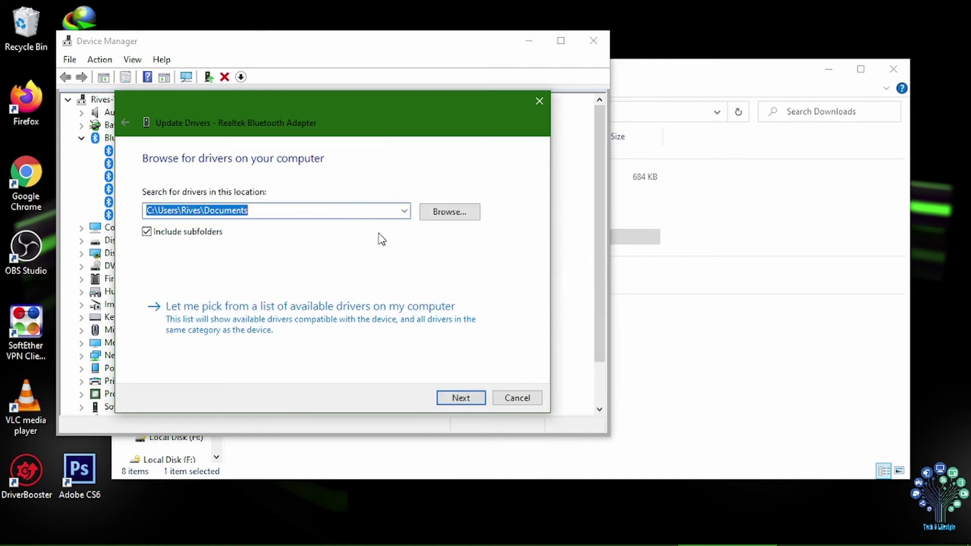
Install the driver from Downloads\RealtekBluetoothRadio with subfolders included in the search.
left_click(449, 212)
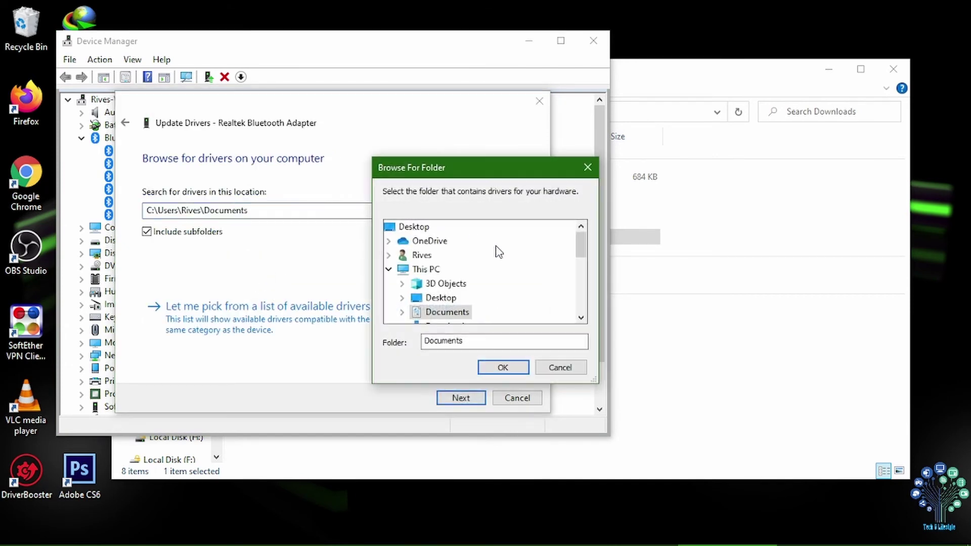
left_click(389, 269)
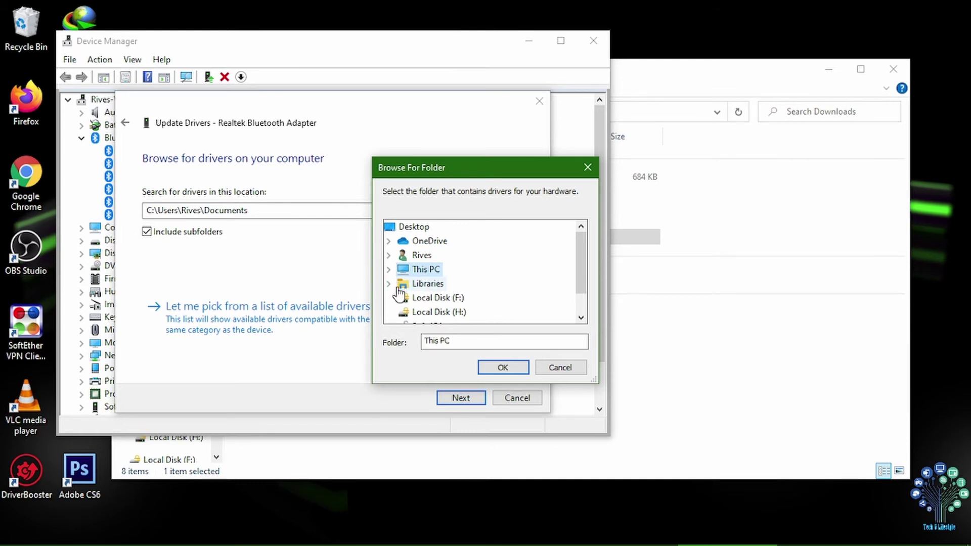
left_click(389, 270)
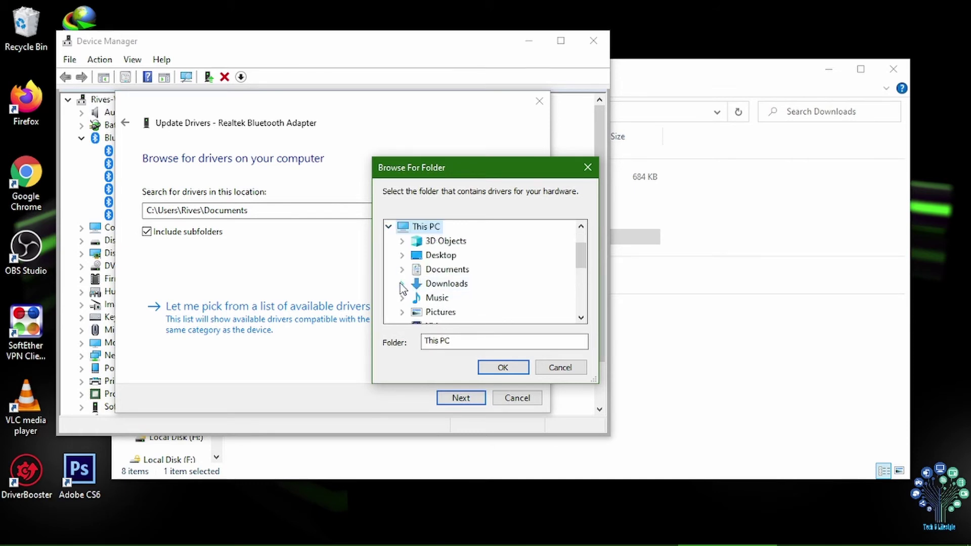
left_click(402, 282)
scroll(485, 286, "down", 2)
scroll(486, 281, "up", 1)
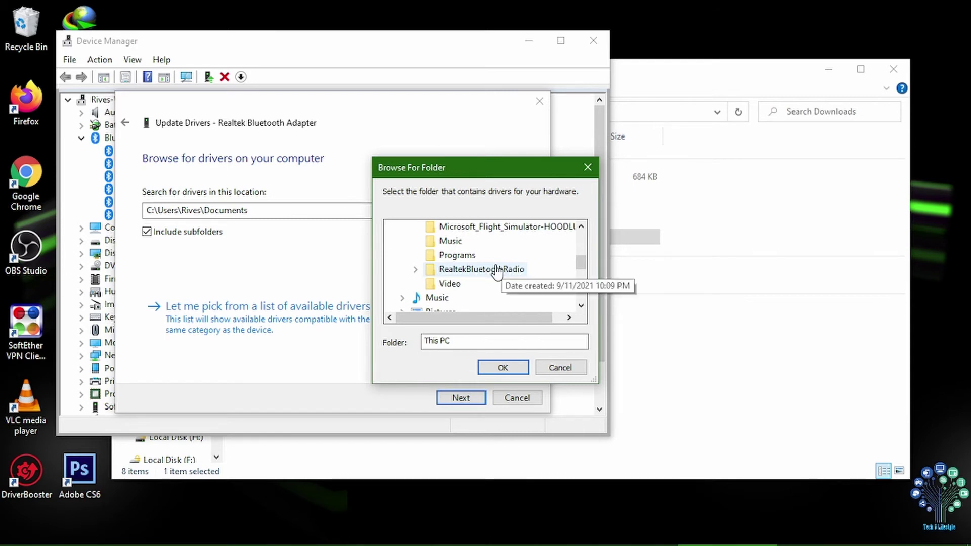
left_click(495, 270)
left_click(503, 367)
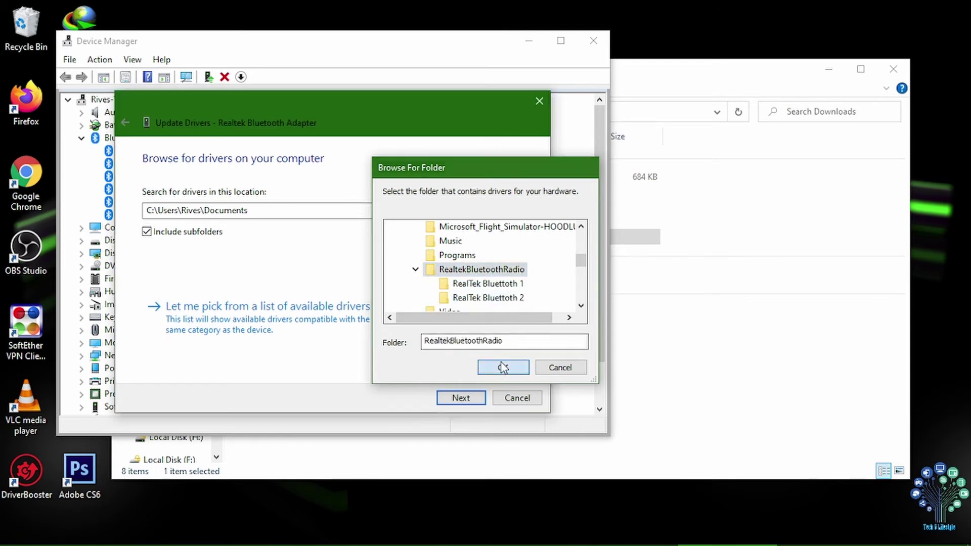
left_click(147, 233)
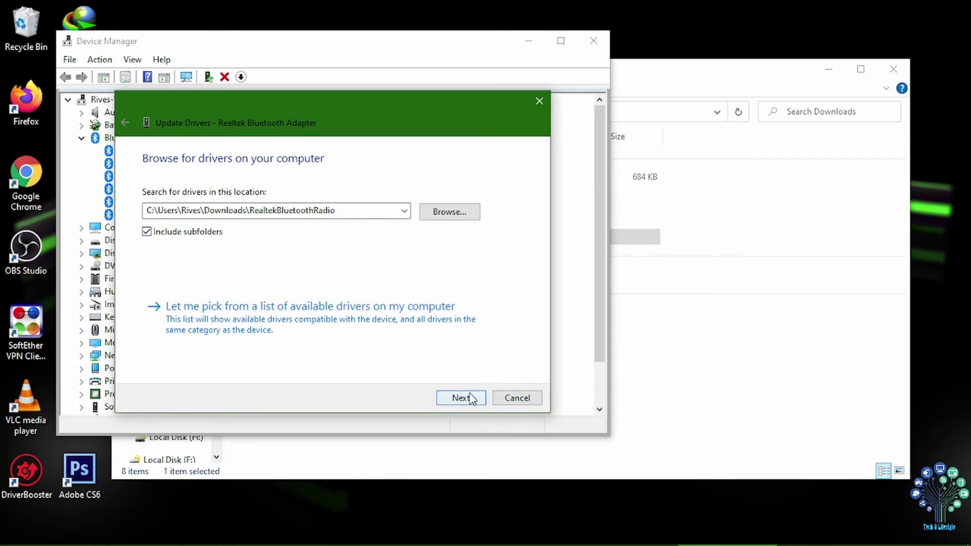
left_click(526, 401)
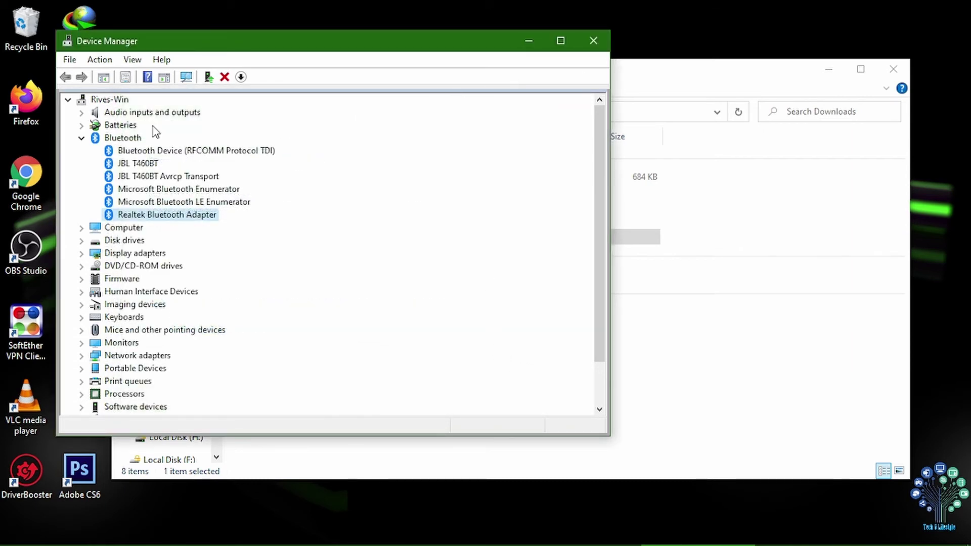
Close Device Manager and minimize the Downloads window to show the desktop.
left_click(69, 101)
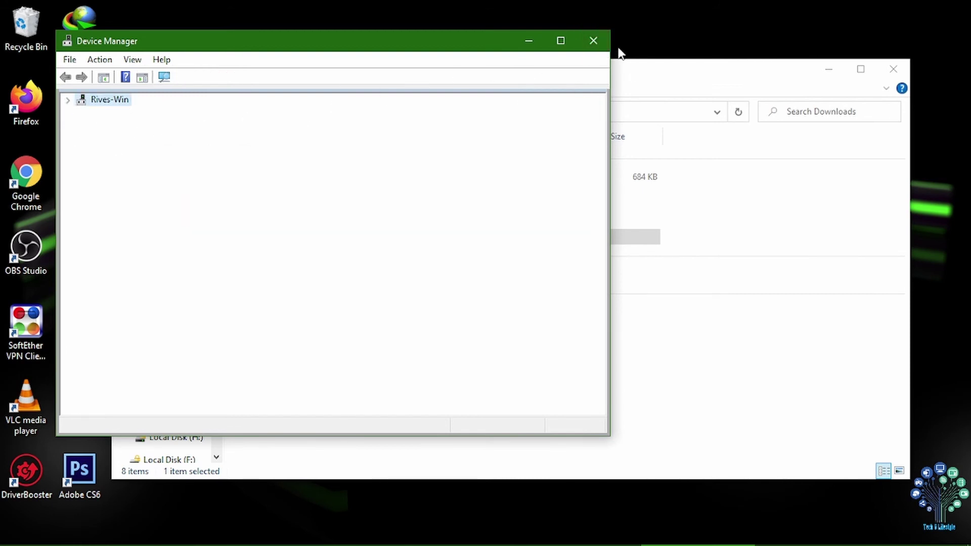
left_click(593, 41)
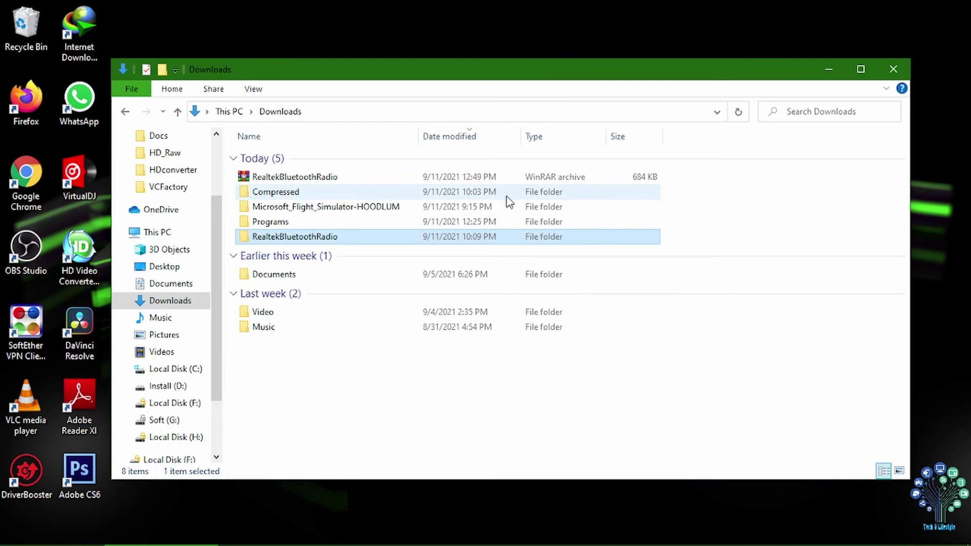
left_click(832, 68)
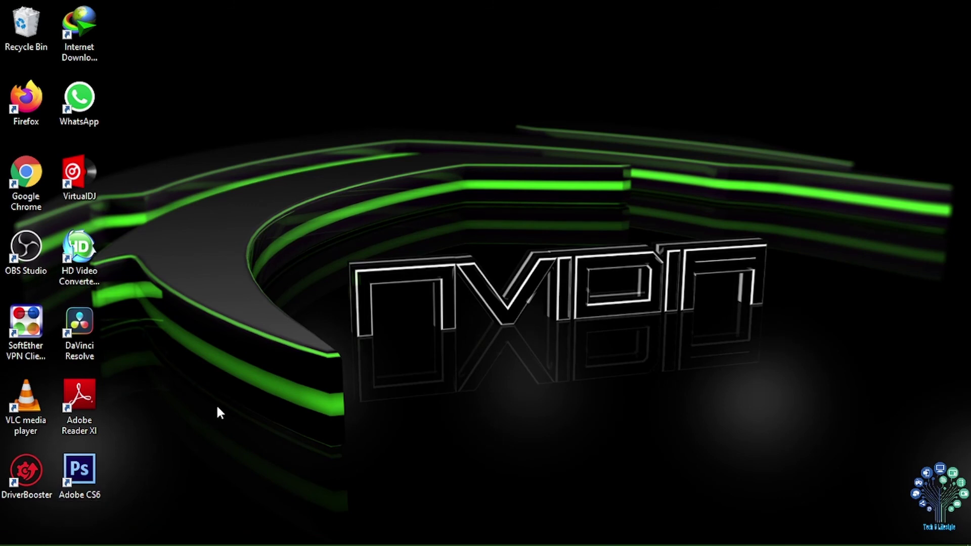
key("super")
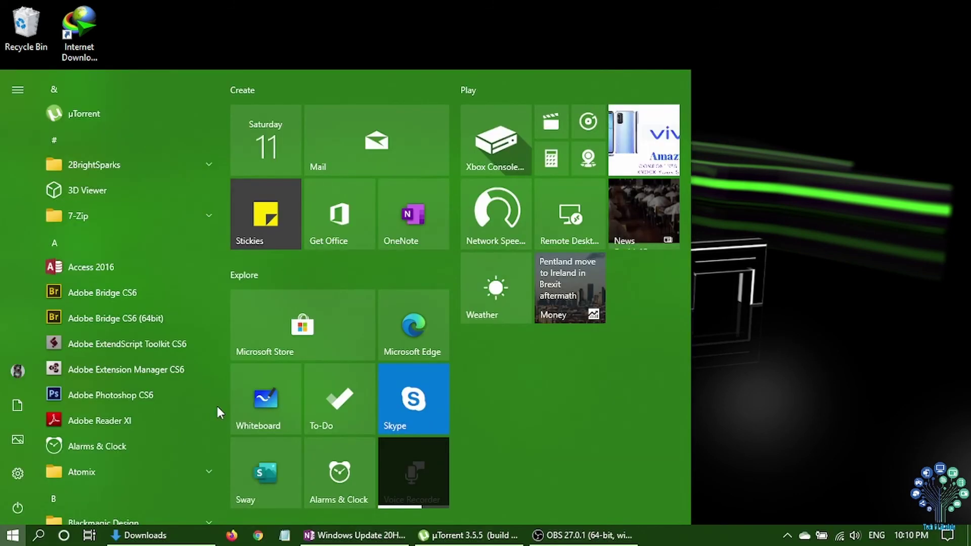
type("win")
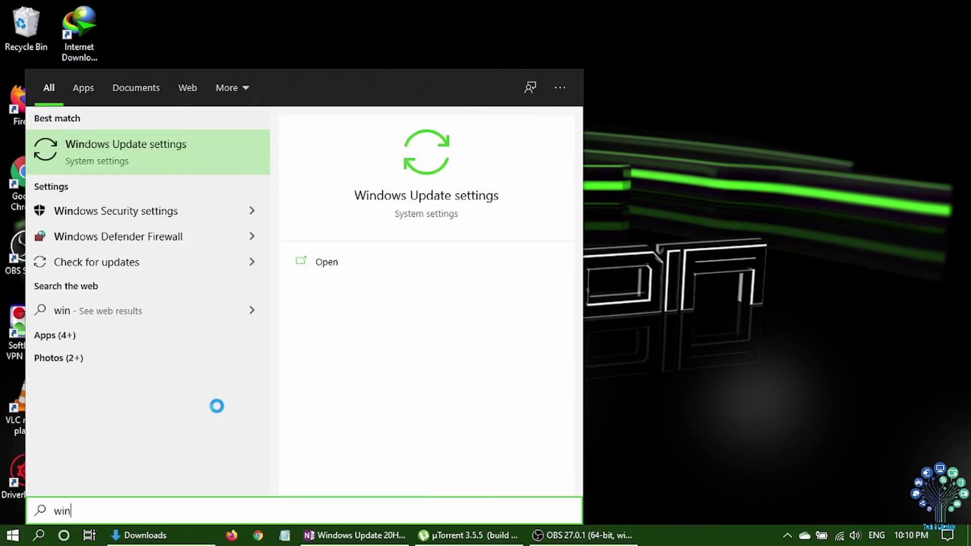
left_click(158, 149)
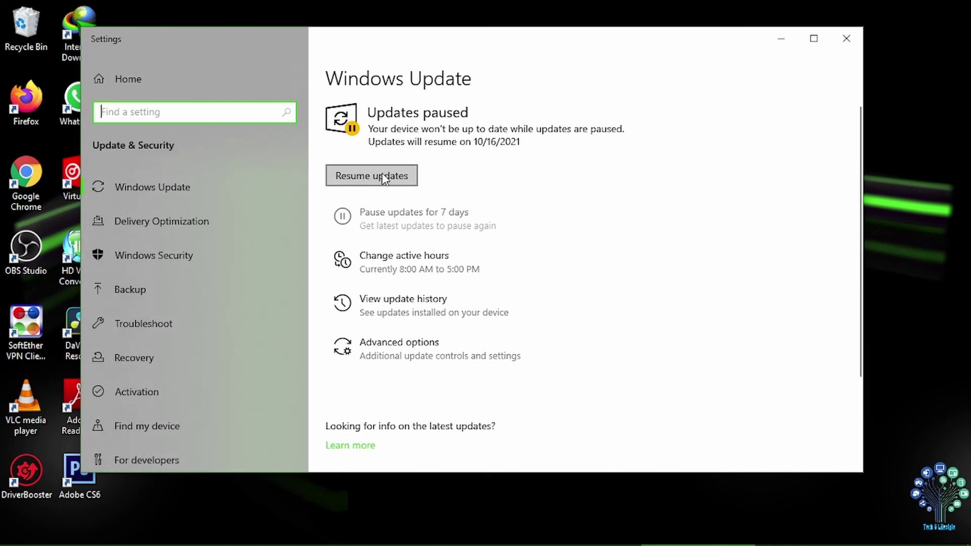
left_click(846, 39)
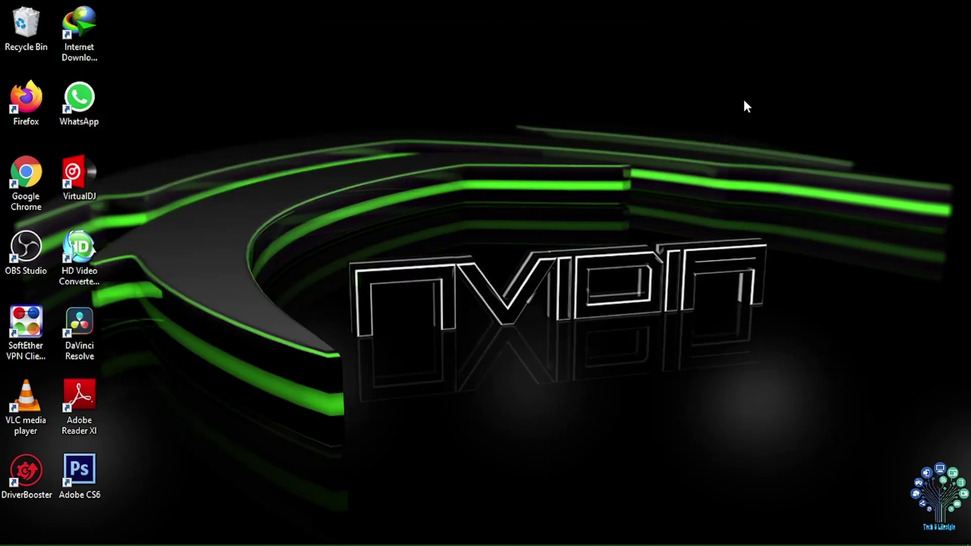